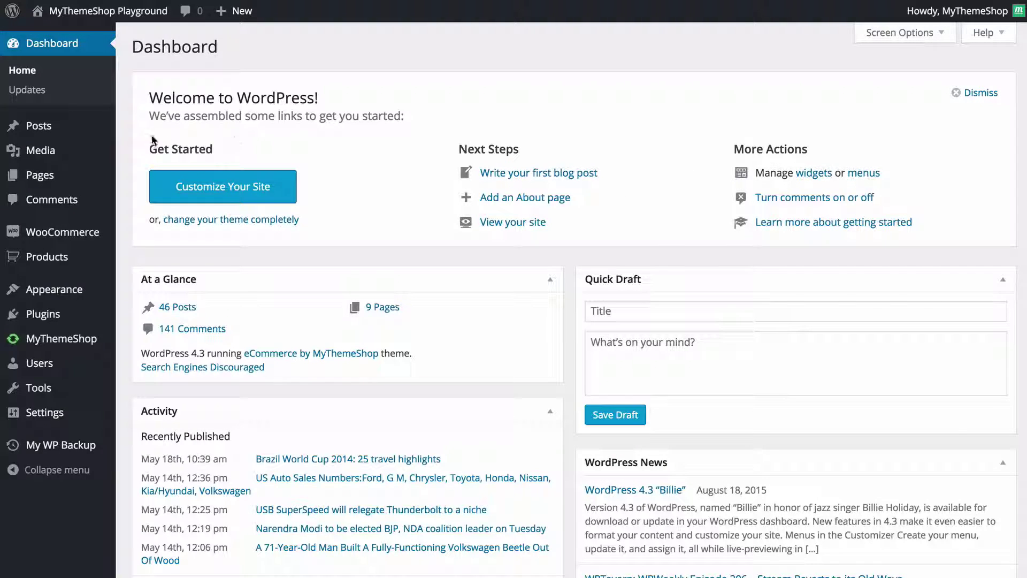
From the All Posts list, open 'Brazil World Cup 2014: 25 travel highlights' in the editor
mouse_move(68, 135)
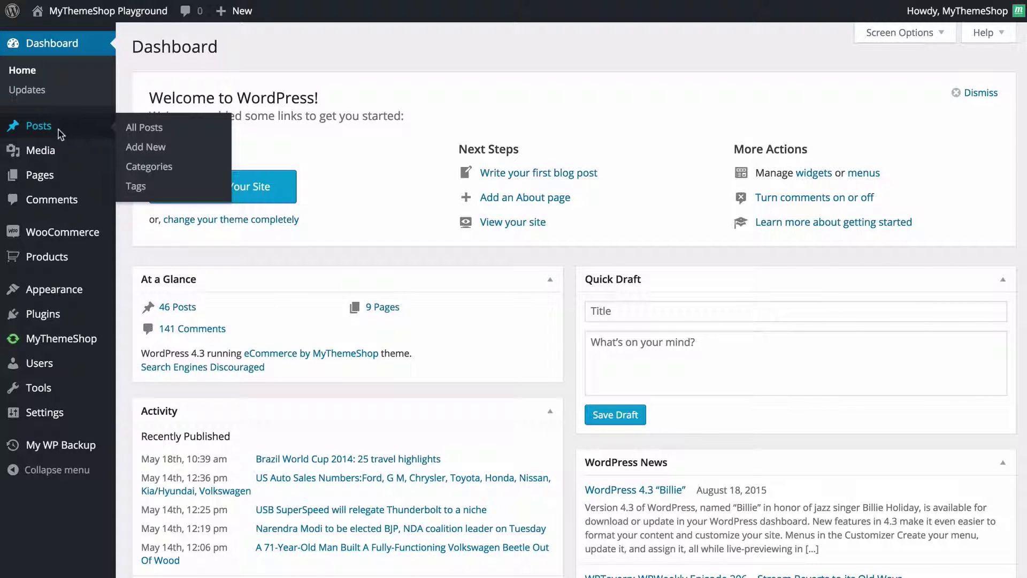
left_click(53, 134)
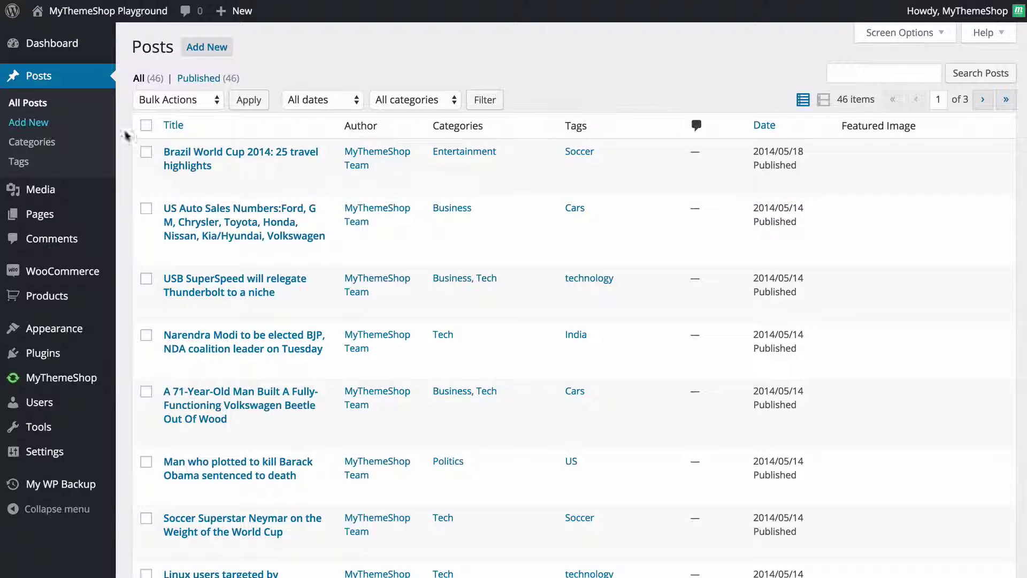
left_click(179, 159)
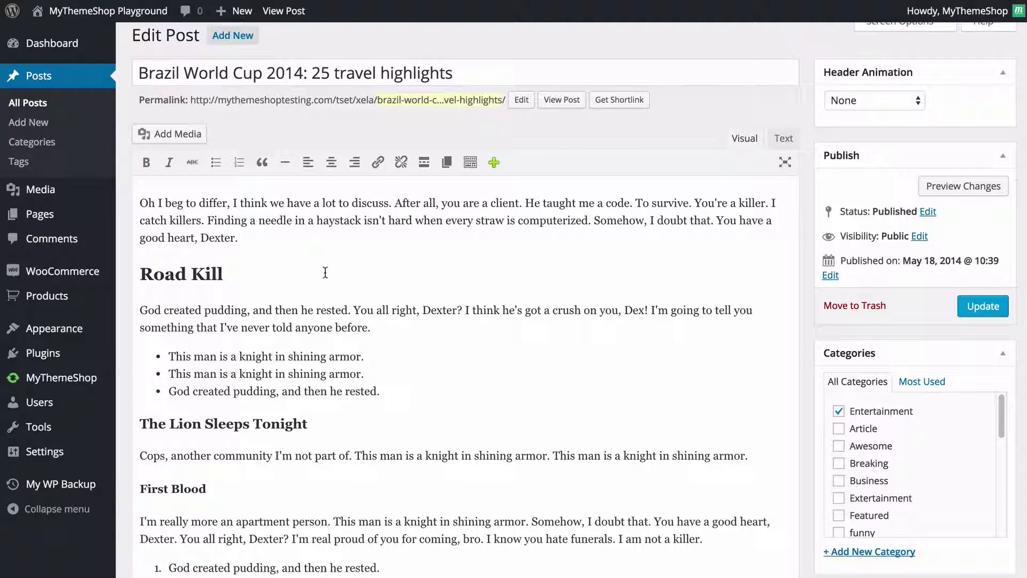
scroll(348, 269, "up", 1)
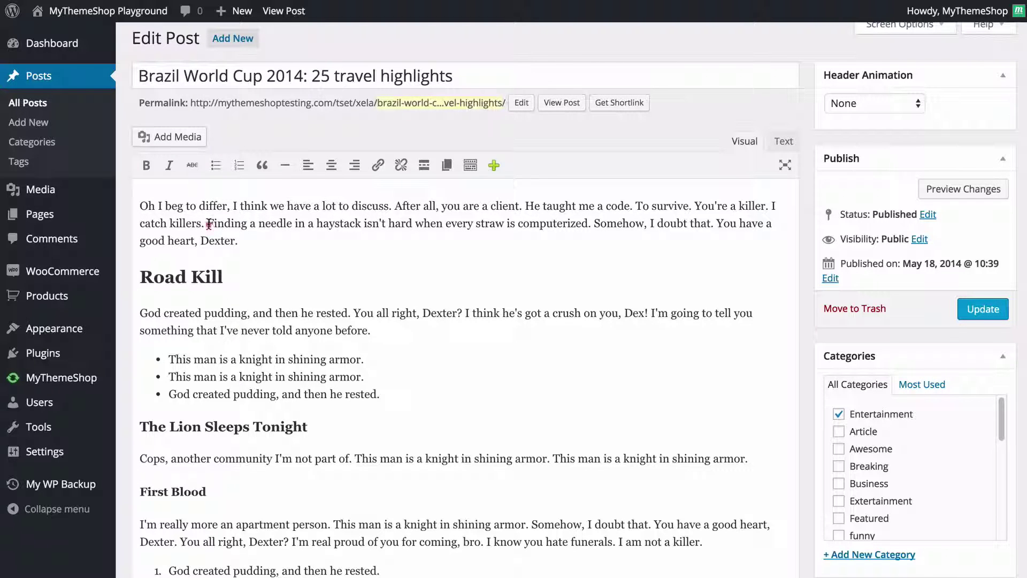
left_click_drag(207, 223, 361, 225)
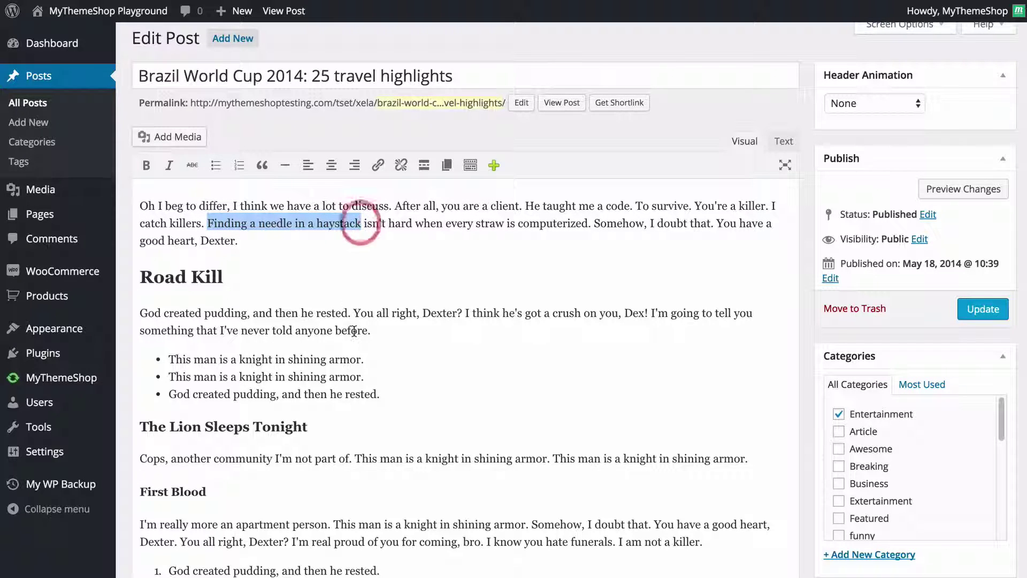
left_click(378, 168)
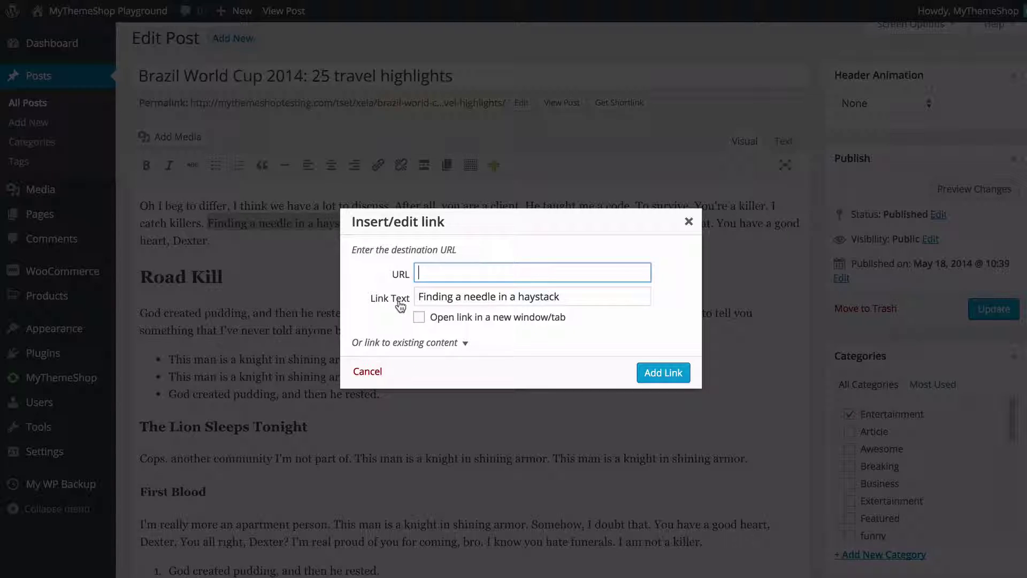
left_click(575, 297)
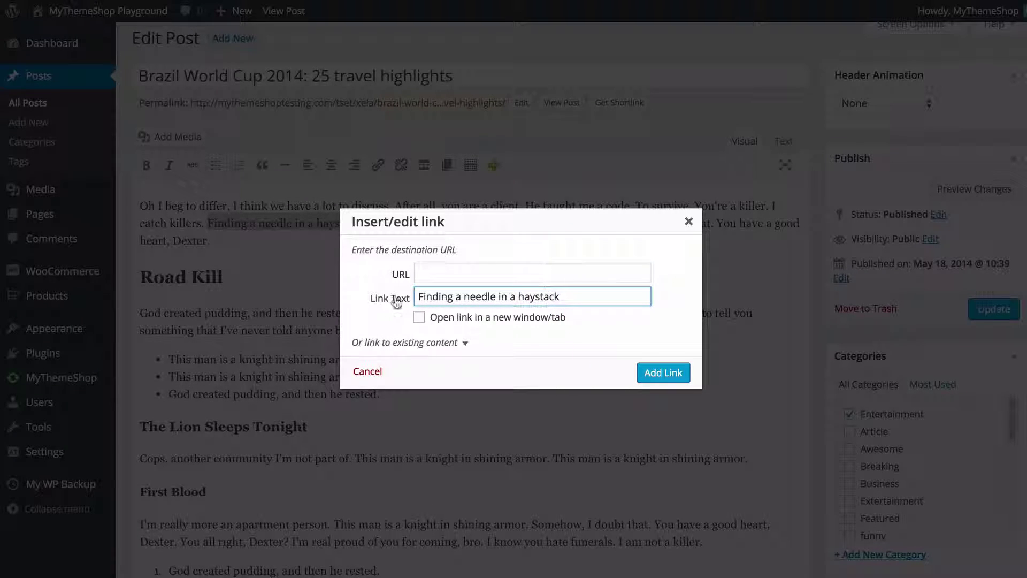
left_click(458, 274)
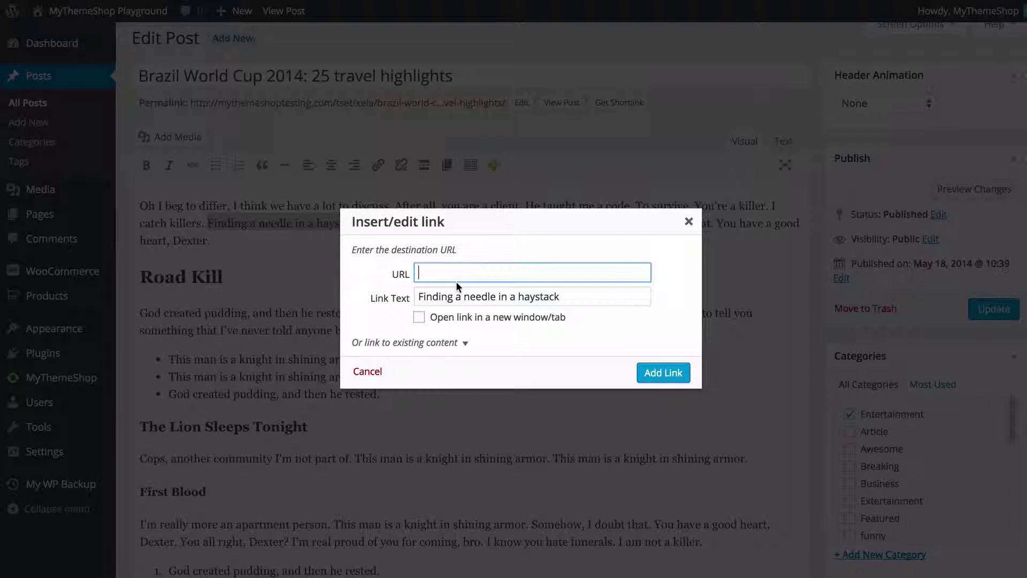
type("http://mythemeshop.com")
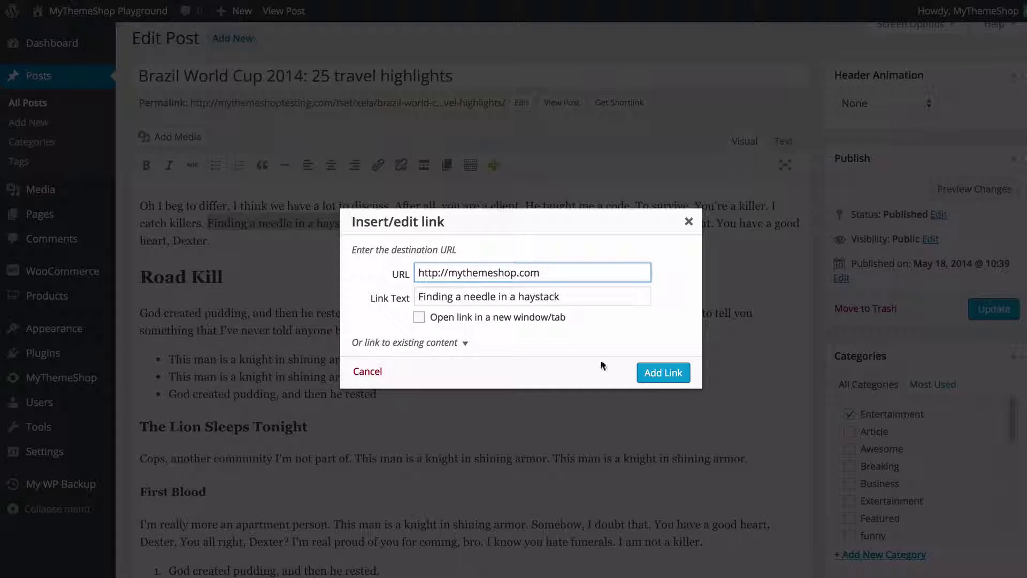
Apply the mythemeshop.com link, update the post, and check it on the live site
left_click(651, 378)
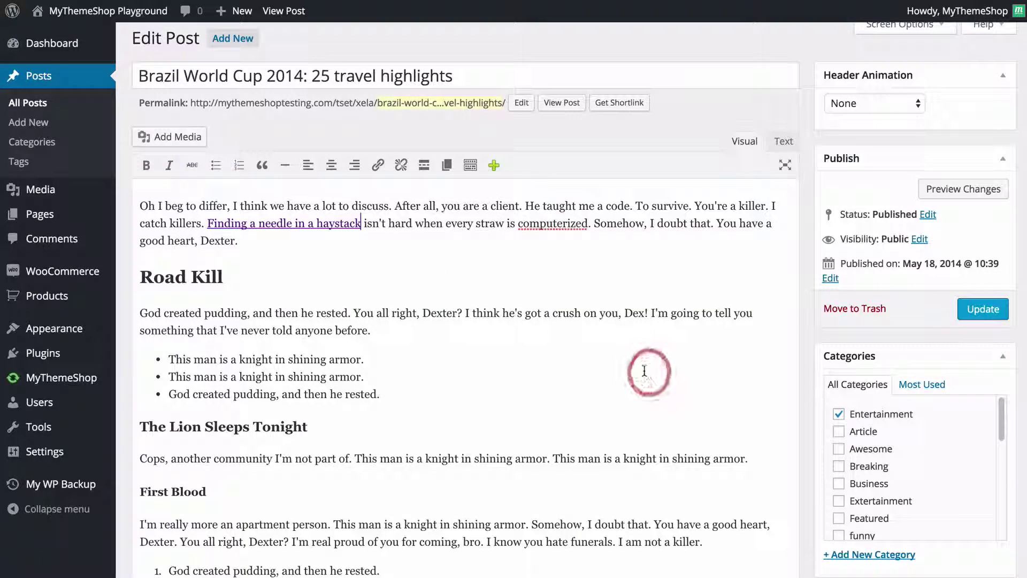
left_click(437, 277)
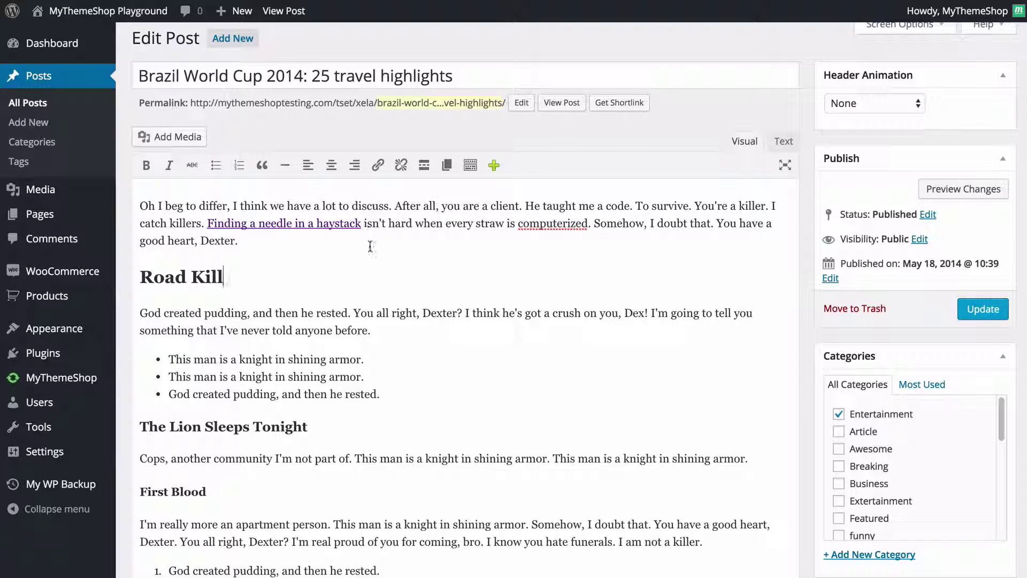
left_click(995, 308)
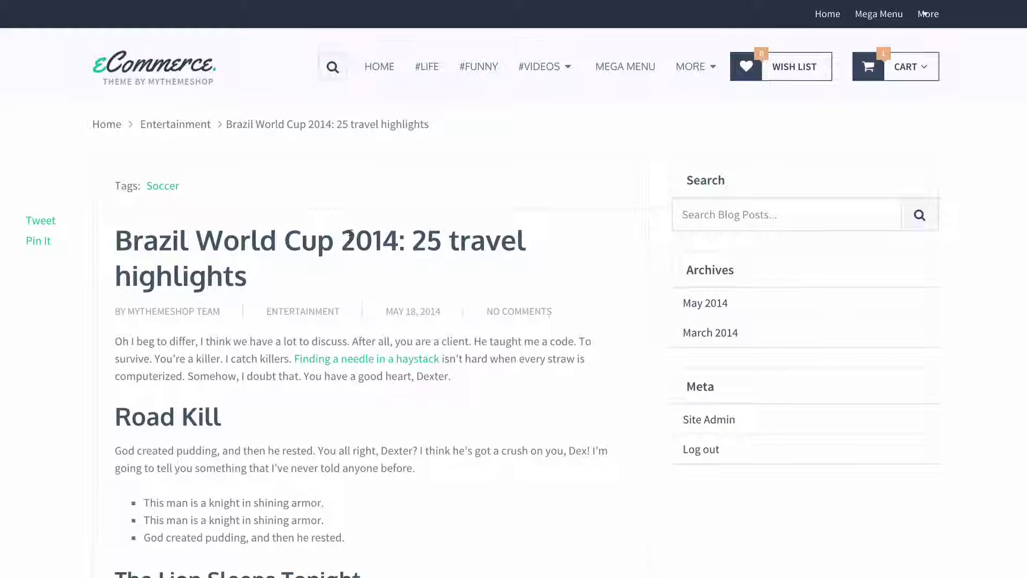
scroll(412, 351, "down", 1)
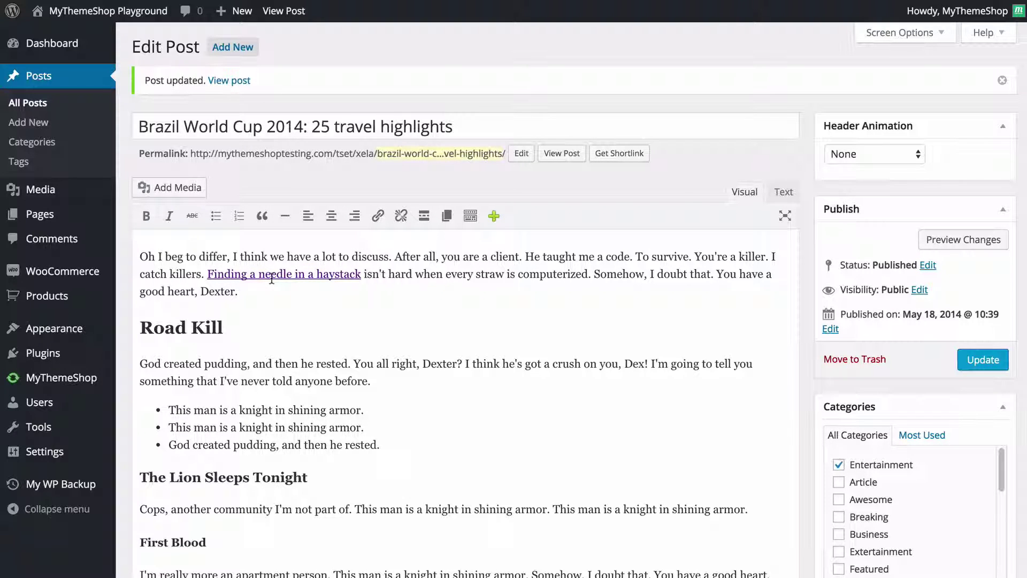
Unlink the mythemeshop.com address from 'Finding a needle in a haystack'
left_click_drag(208, 274, 359, 274)
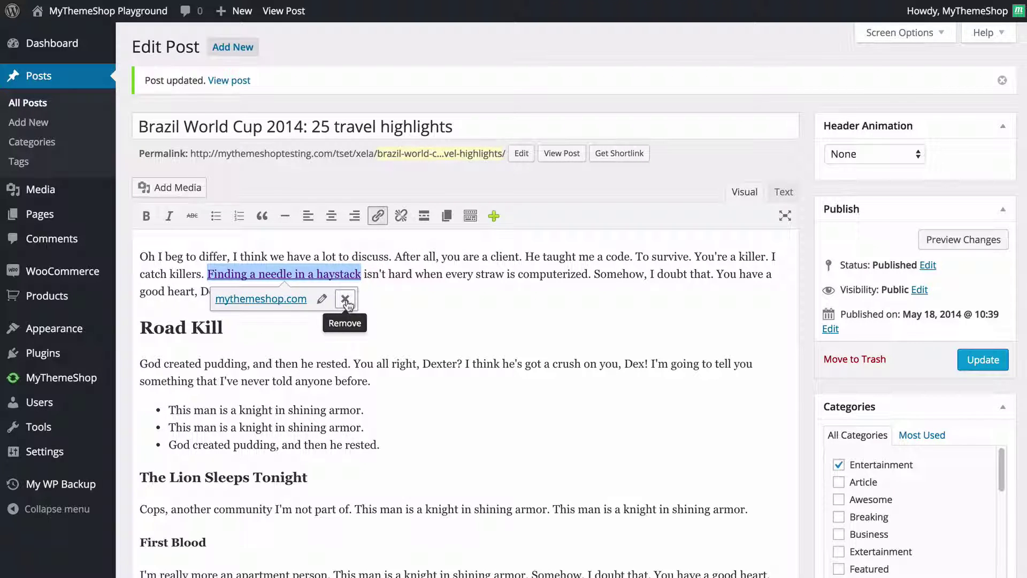
left_click(403, 217)
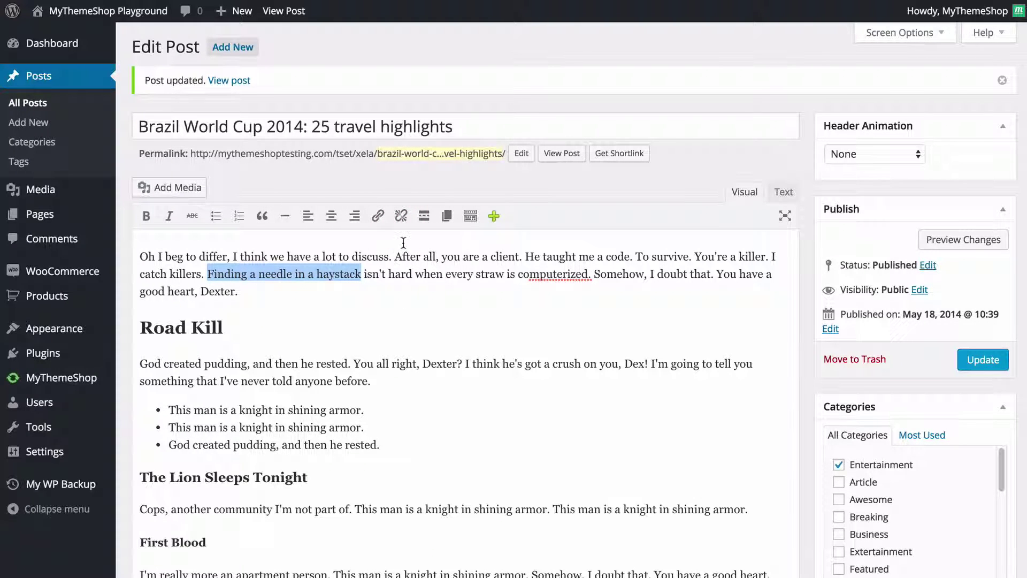
Link the phrase to existing post 'Solar gadgets that could save the planet', opening in the same tab
left_click(378, 216)
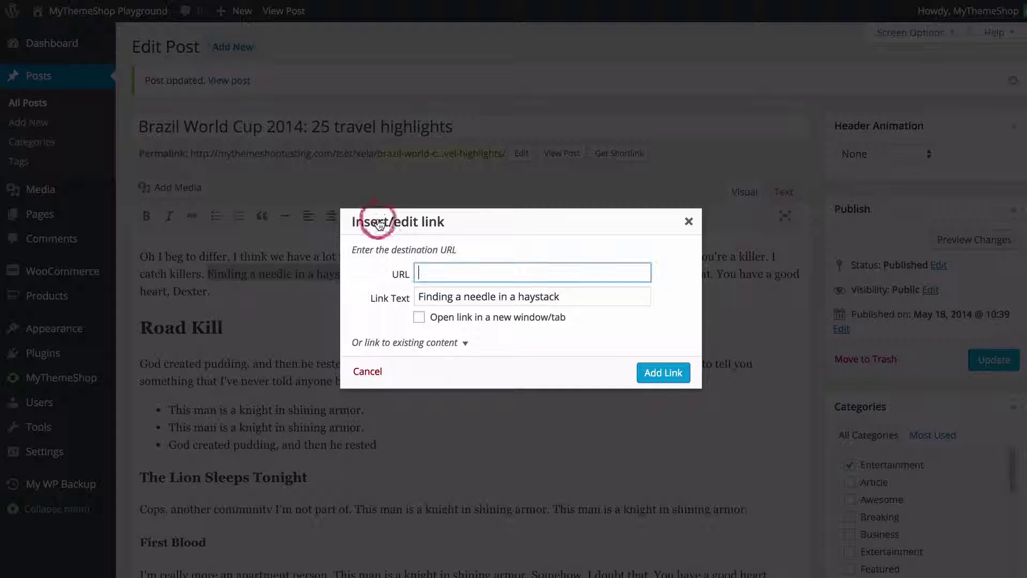
left_click(439, 317)
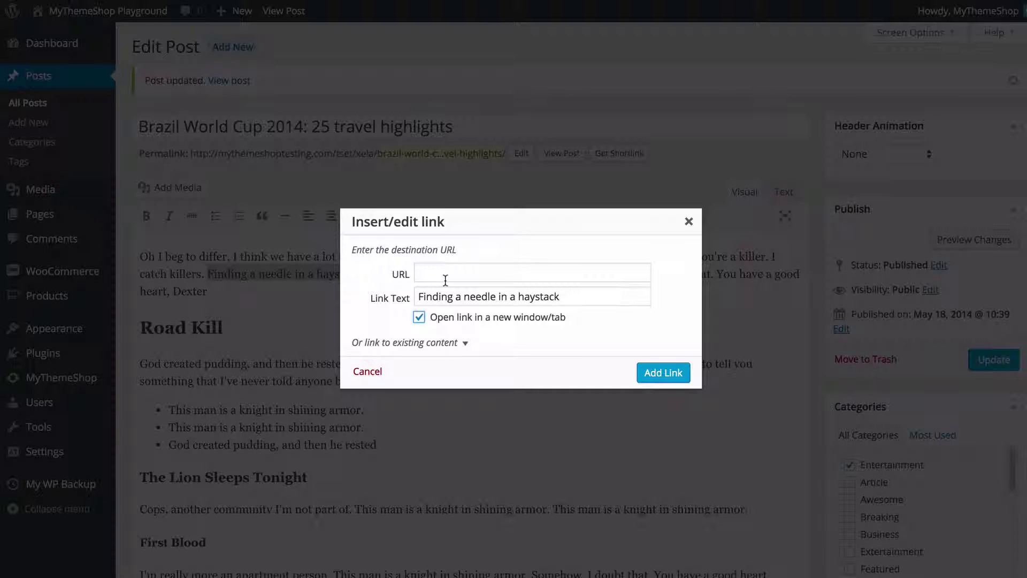
left_click(444, 319)
left_click(438, 345)
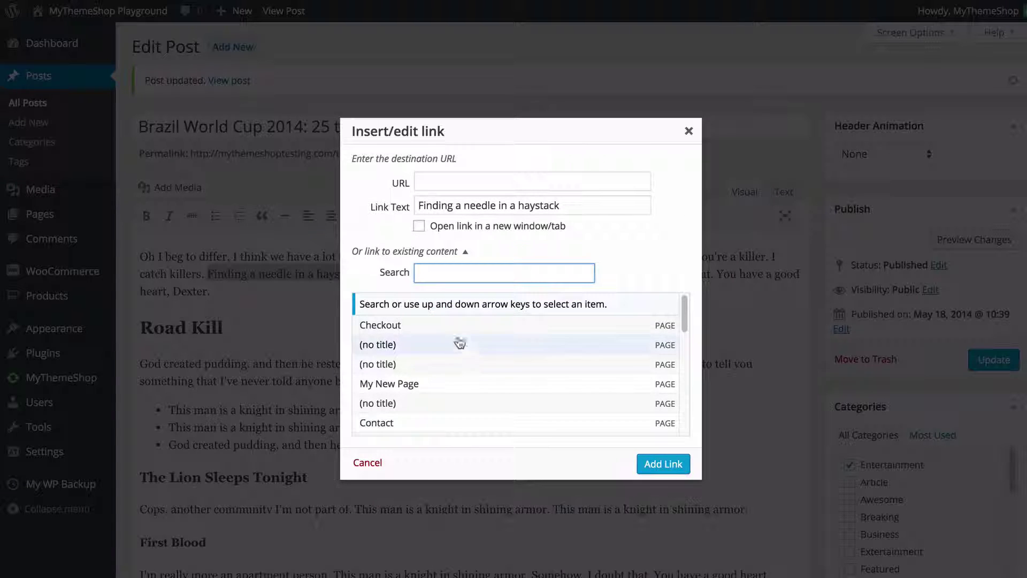
scroll(466, 339, "down", 4)
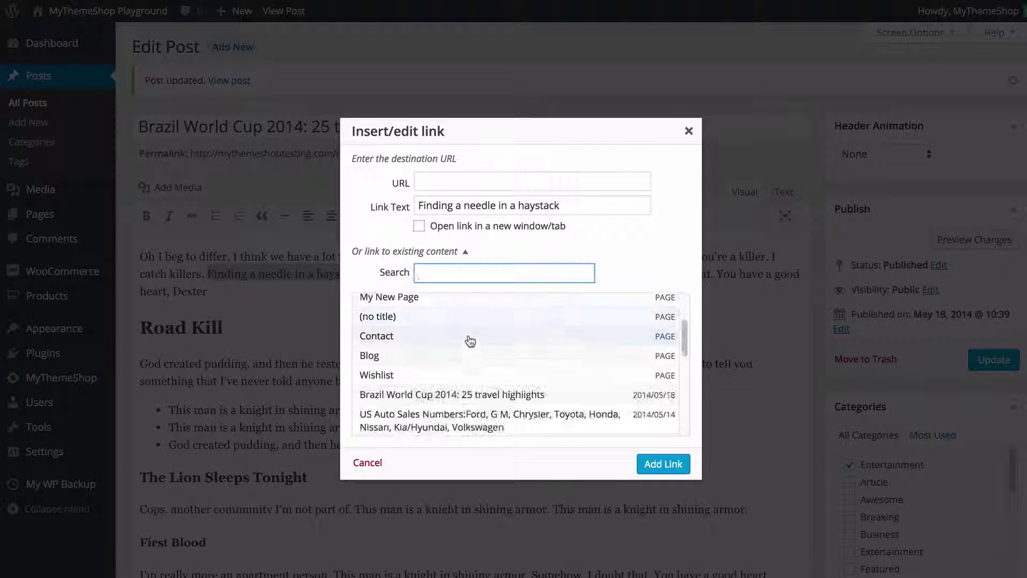
scroll(514, 354, "down", 8)
scroll(519, 344, "up", 12)
scroll(525, 350, "down", 2)
scroll(530, 354, "down", 5)
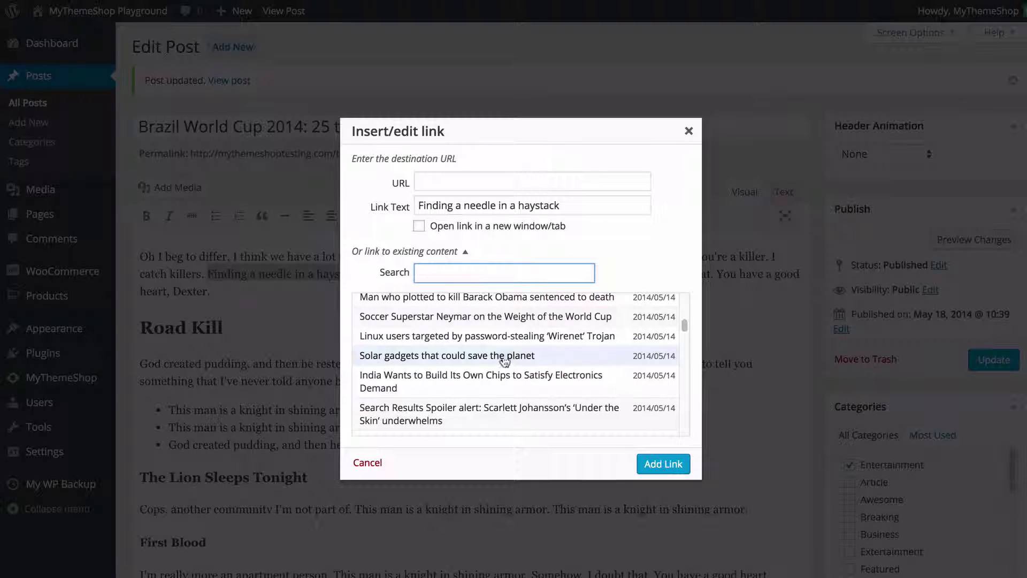
left_click(377, 355)
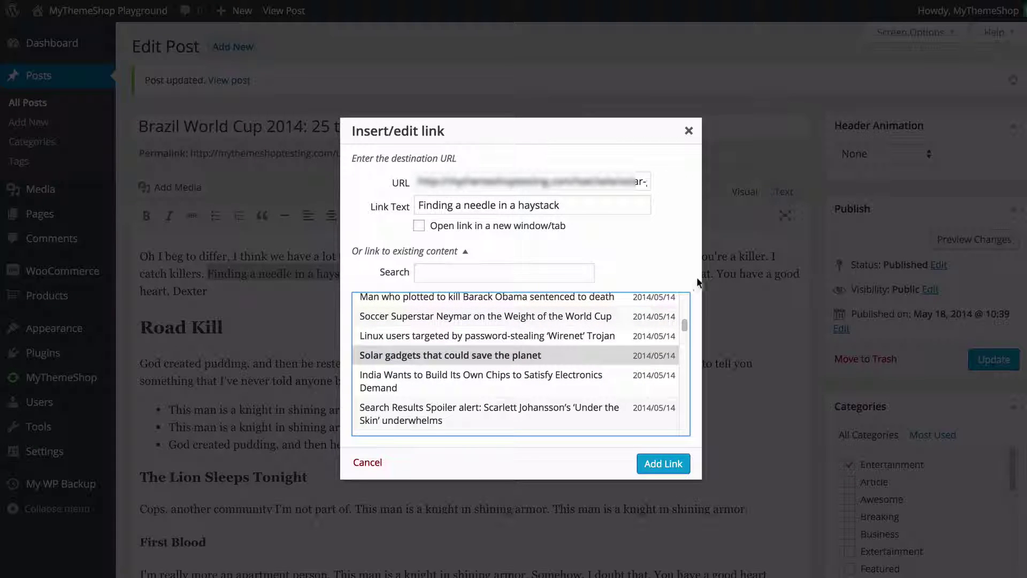
left_click(663, 464)
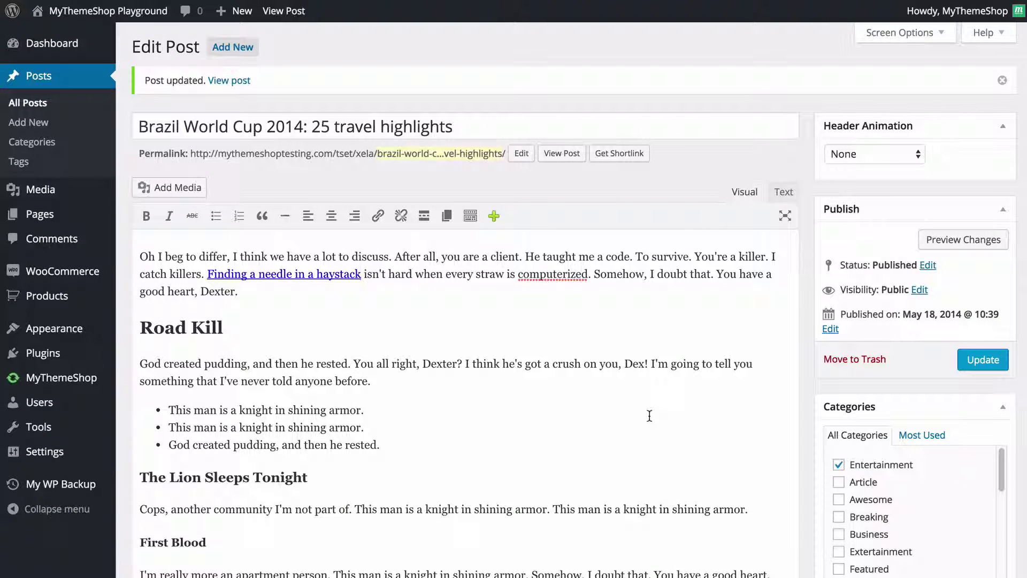
scroll(649, 416, "down", 2)
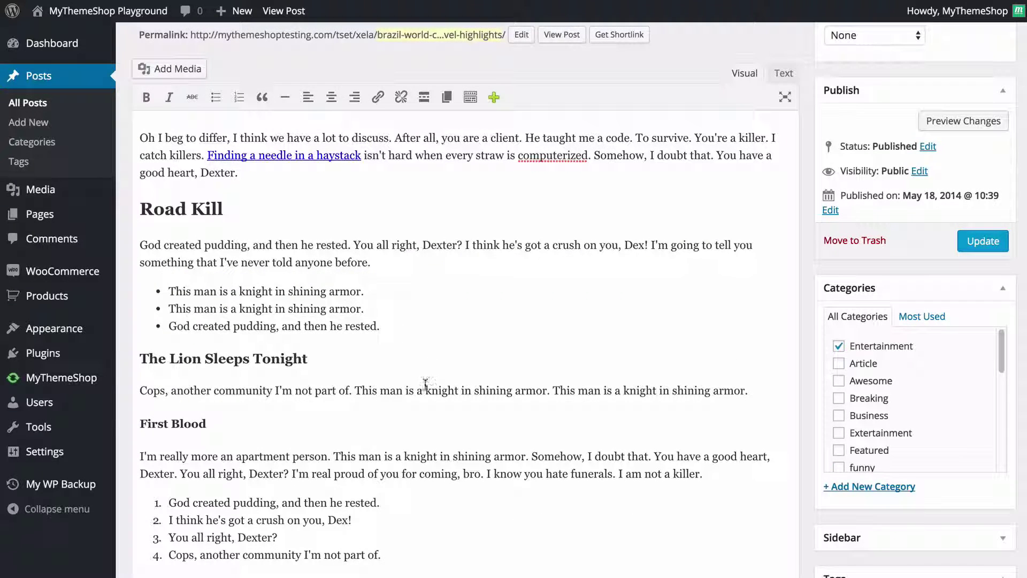
left_click_drag(425, 384, 544, 386)
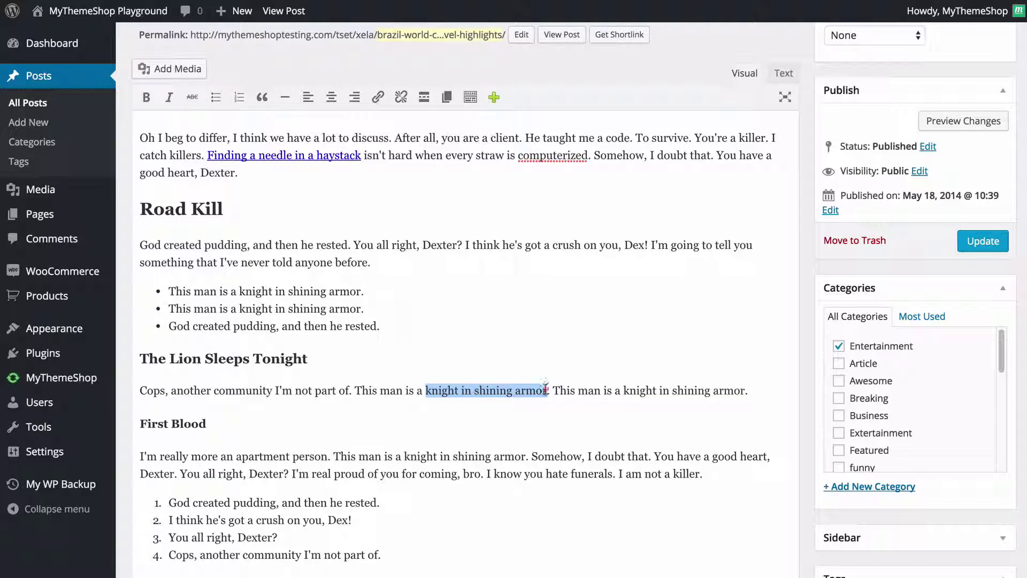
left_click(379, 97)
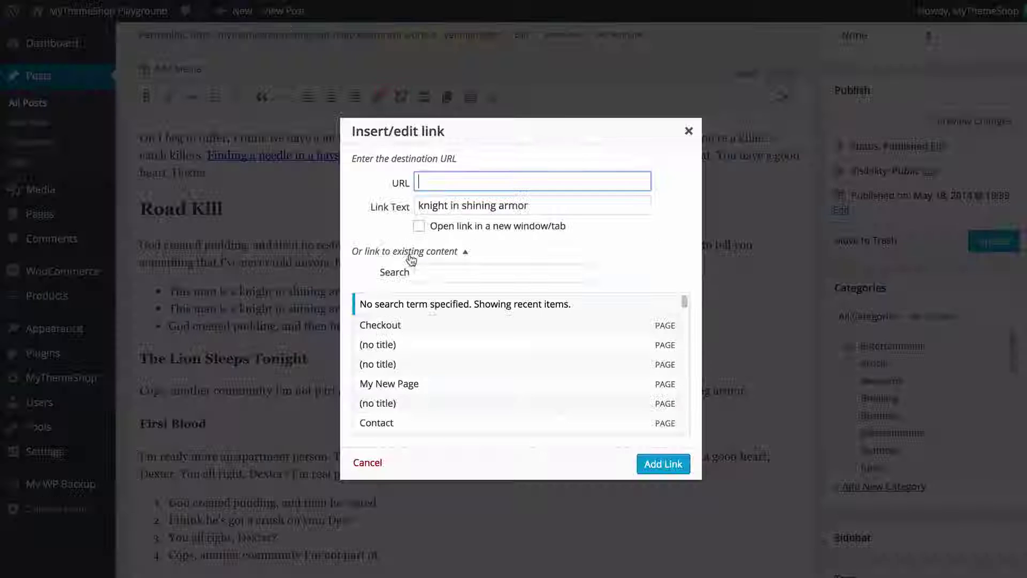
left_click(455, 226)
left_click(448, 182)
type("http:")
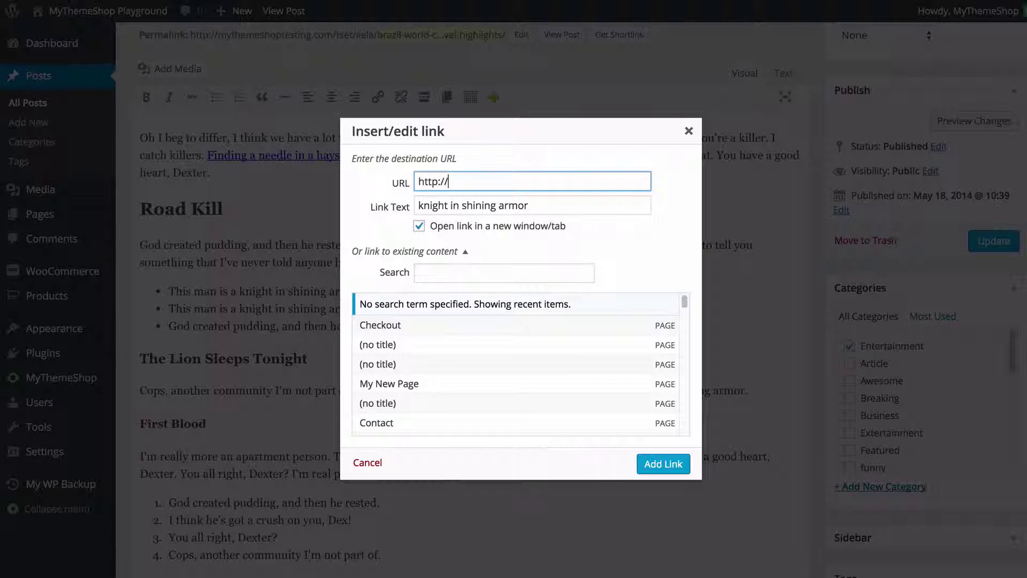
type("//google.com")
left_click(652, 465)
left_click(971, 246)
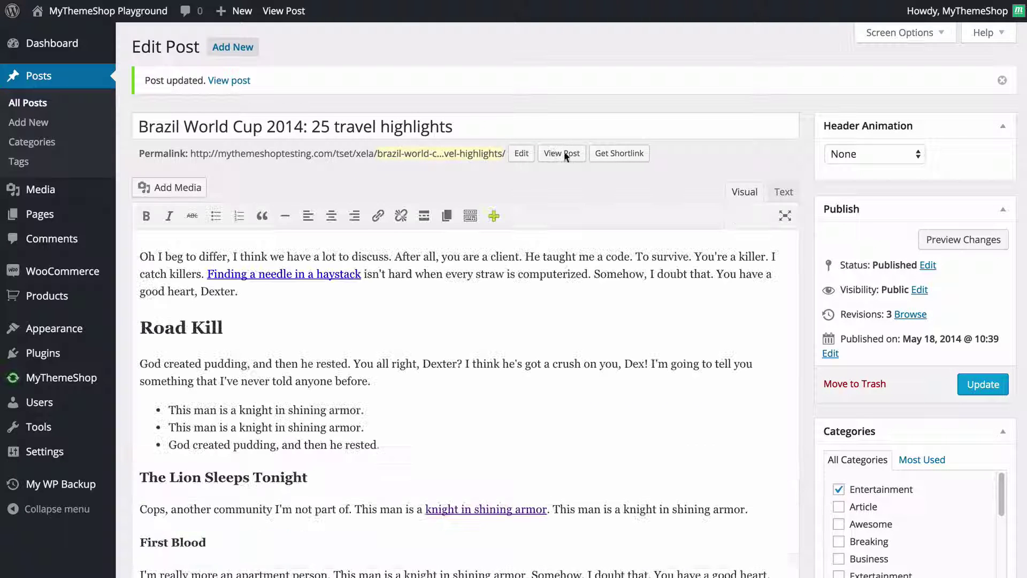
left_click(561, 153)
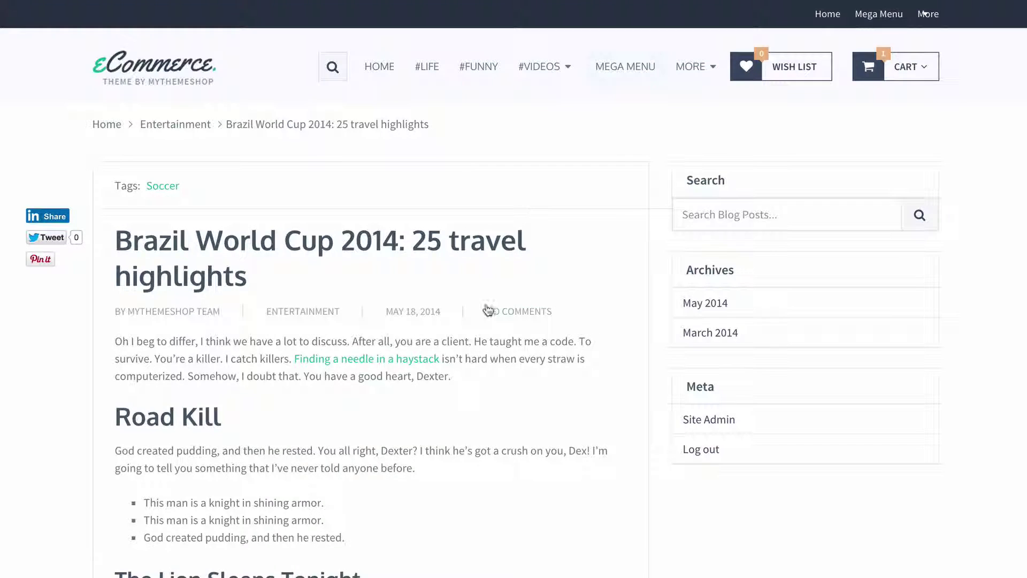
scroll(488, 300, "down", 10)
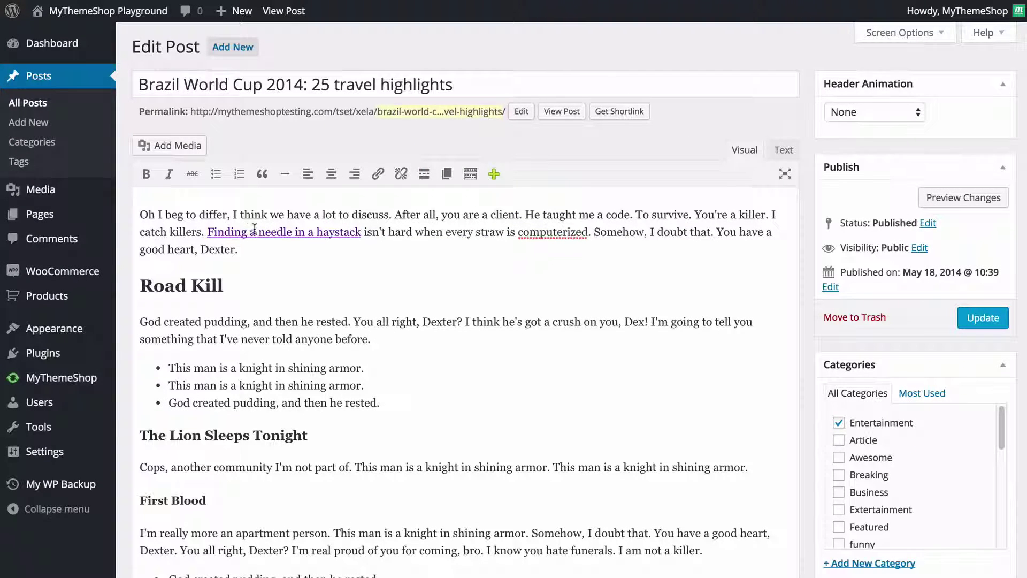
Reapply the 'Finding a needle in a haystack' link to the Solar gadgets post and update the post
left_click(295, 232)
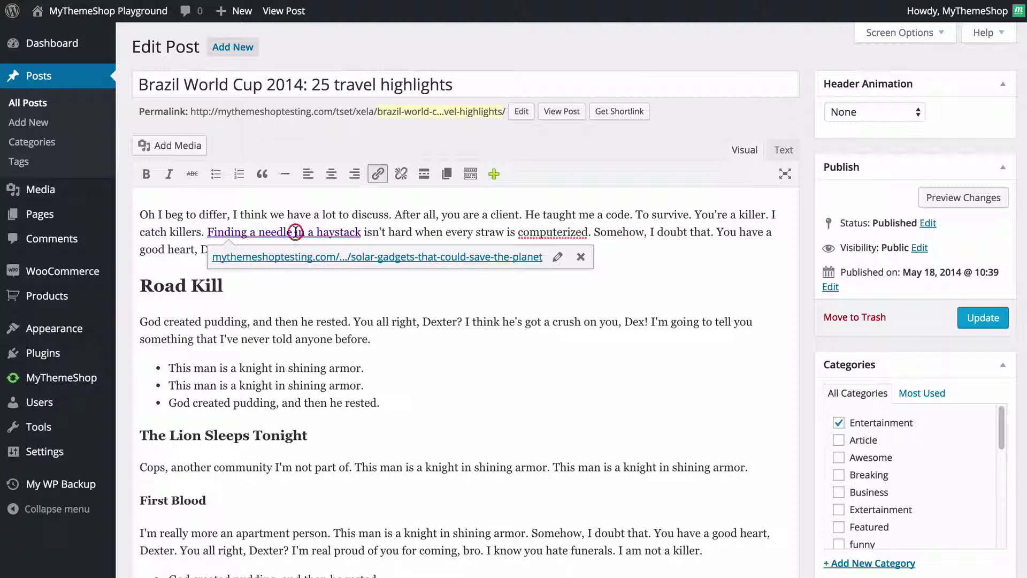
left_click(377, 175)
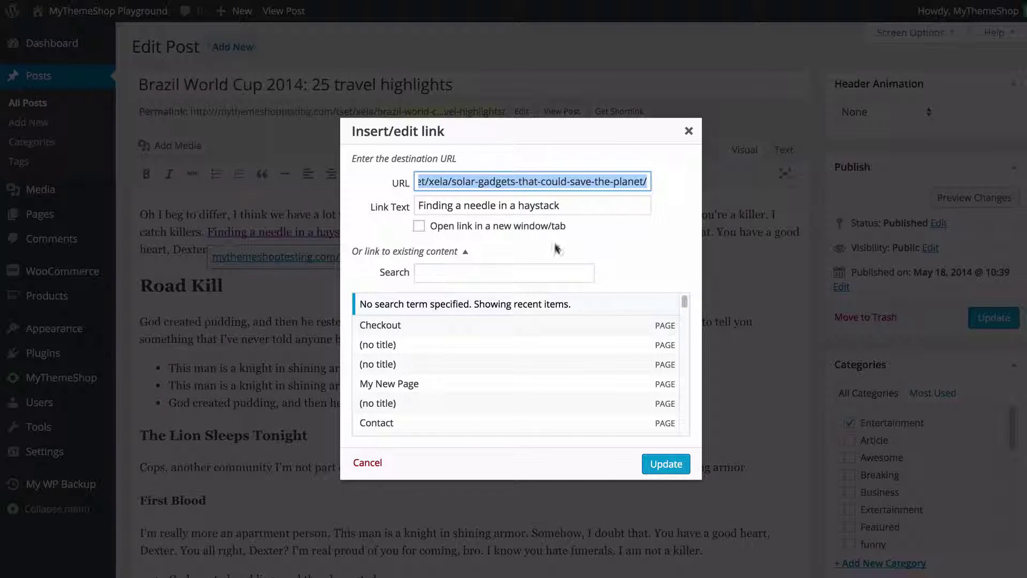
left_click(667, 464)
left_click(403, 300)
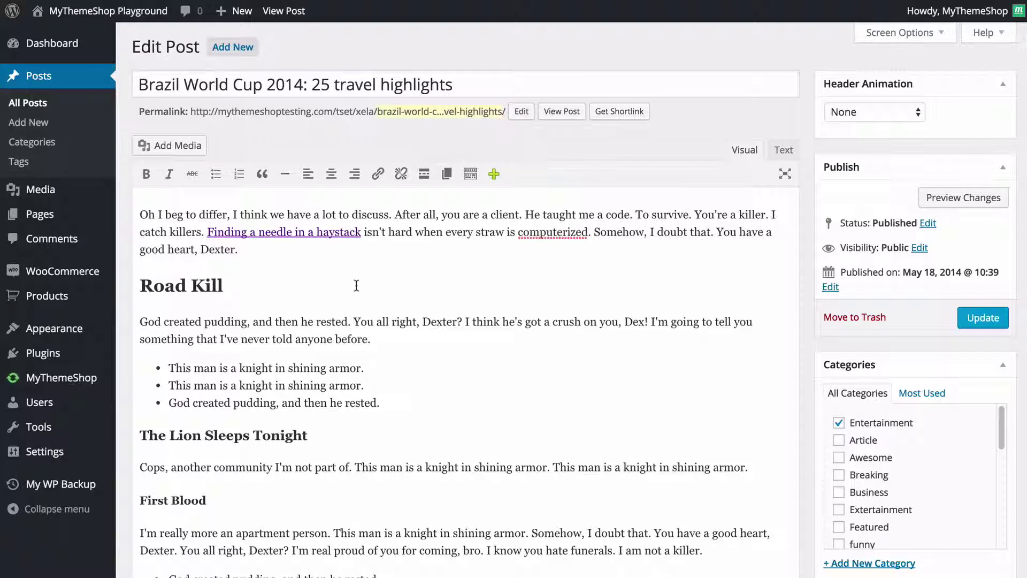
left_click(982, 317)
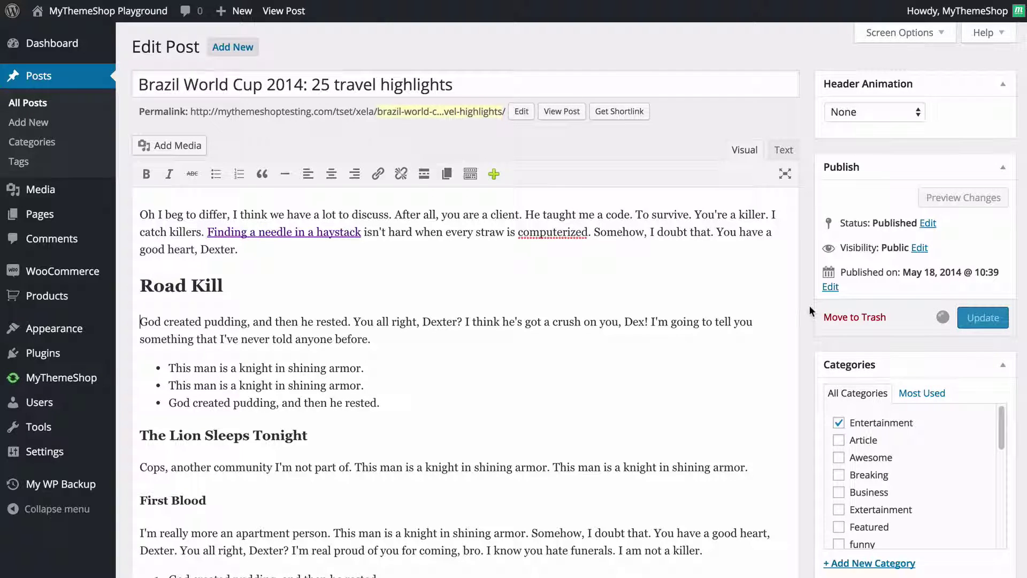